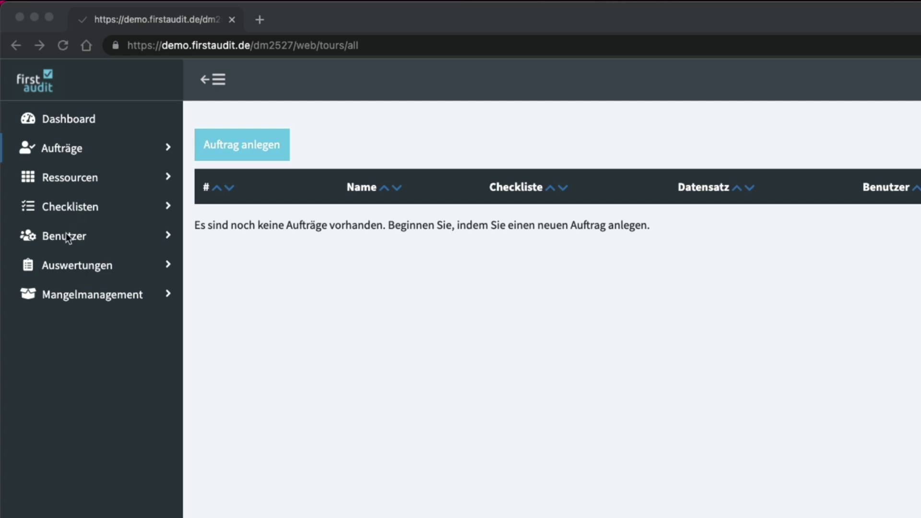
# - Start a new user from the Alle Benutzer list and give it the Auditor role
pyautogui.click(68, 240)
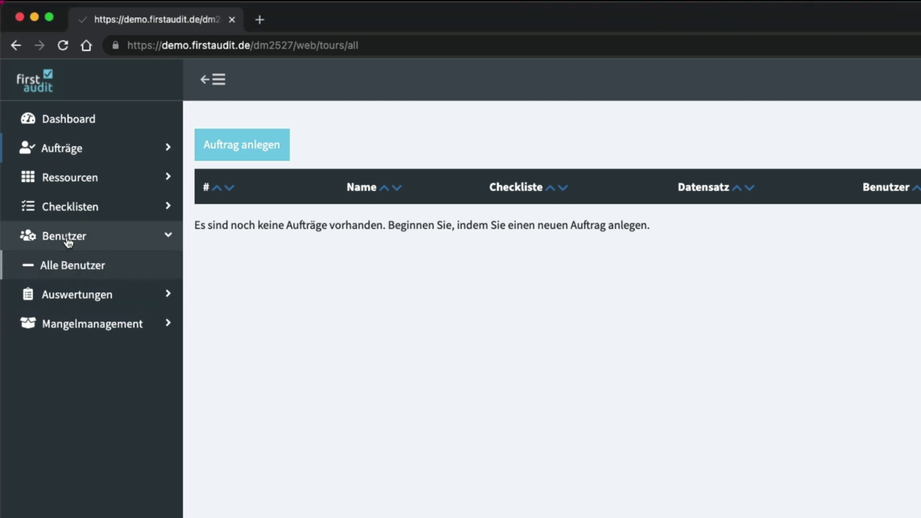
pyautogui.click(73, 268)
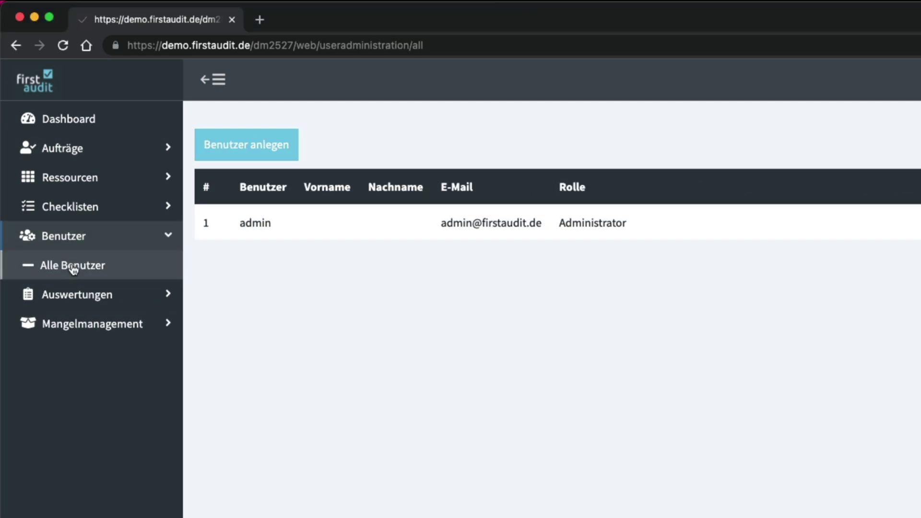
pyautogui.click(241, 154)
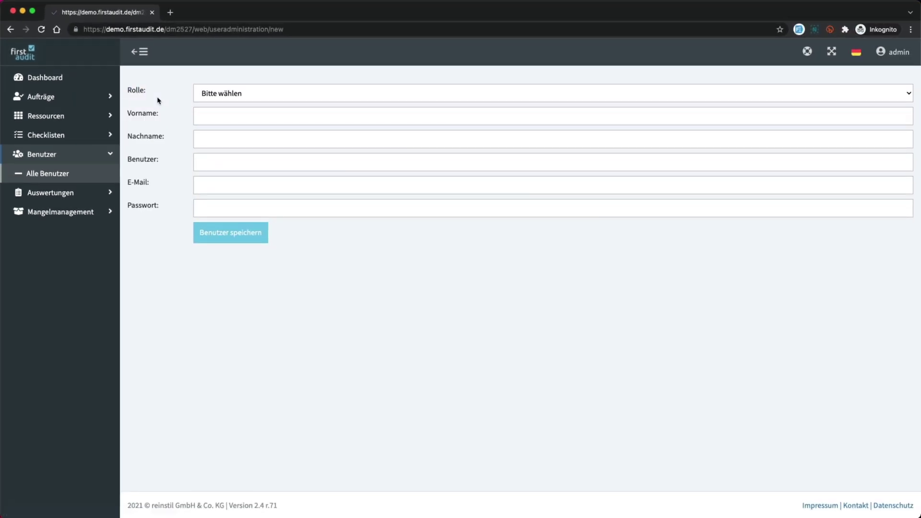
pyautogui.click(223, 96)
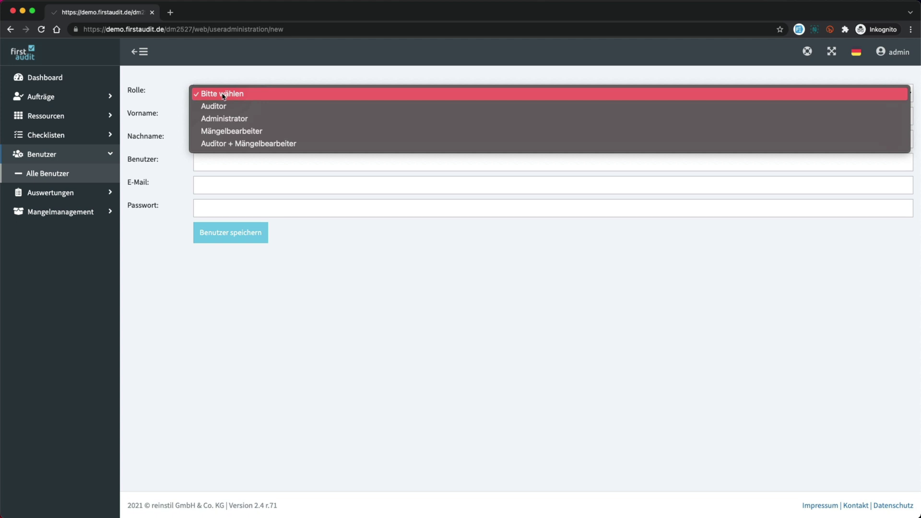
pyautogui.click(223, 108)
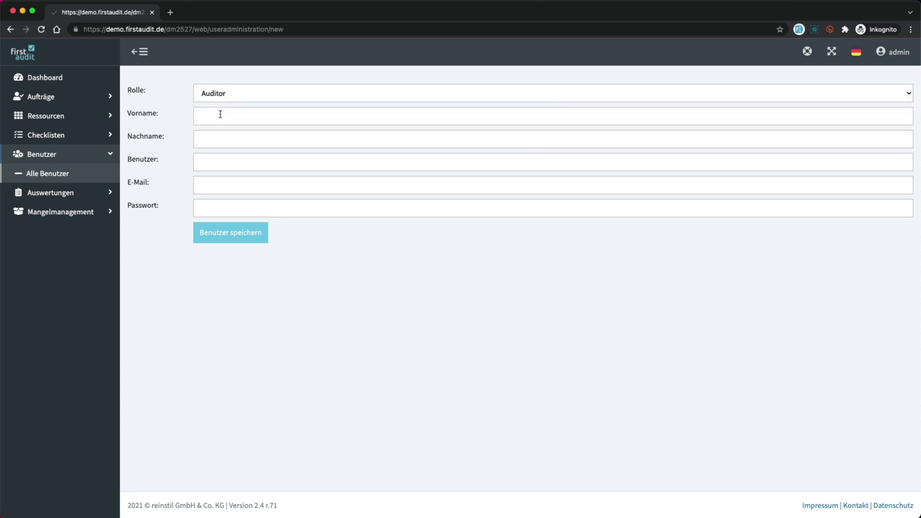
# - Enter the user's first and last name, e-mail address and password, then save the user
pyautogui.click(221, 116)
pyautogui.write('Max')
pyautogui.press('Tab')
pyautogui.write('Mustermmaxmuster')
pyautogui.press('Tab')
pyautogui.press('Tab')
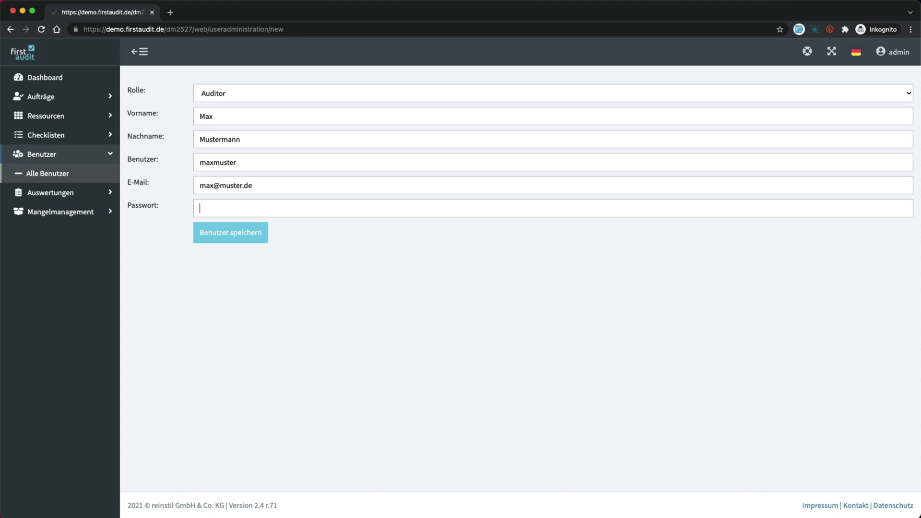
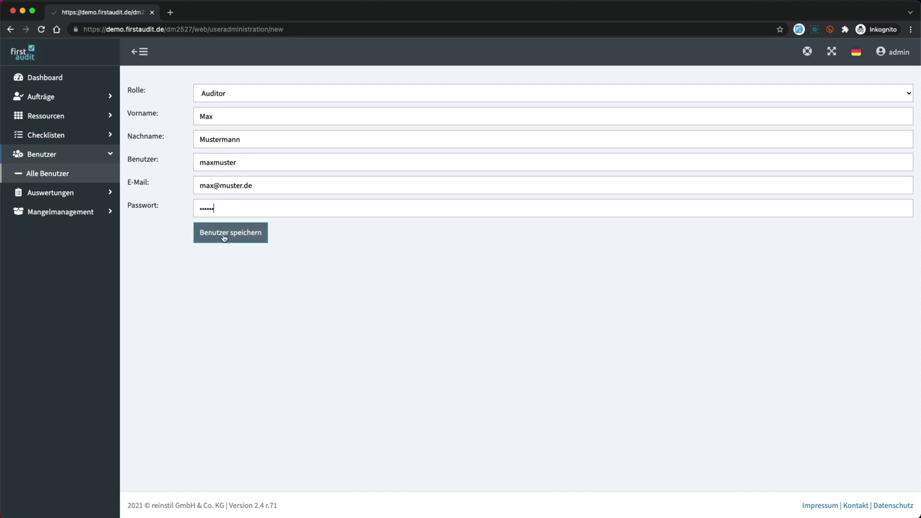
pyautogui.click(223, 236)
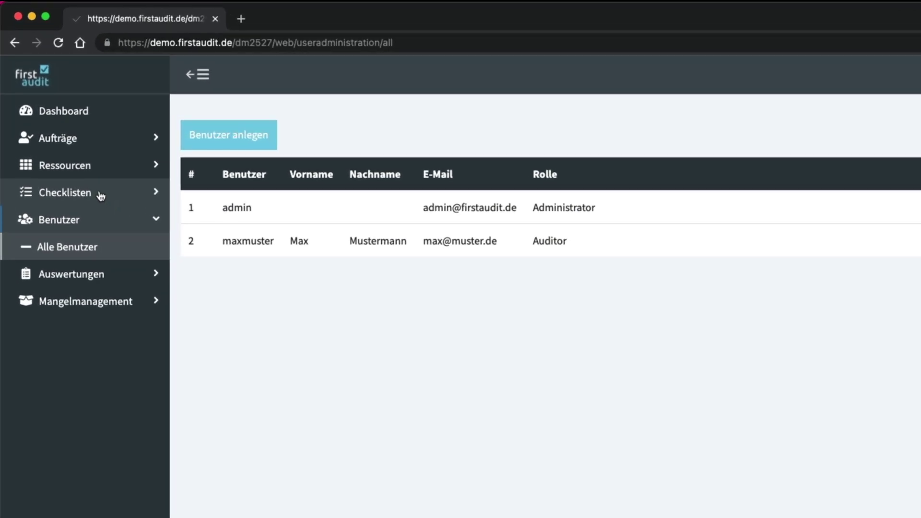
# - Start a new checklist named 'Musterliste' from the Alle Checklisten list
pyautogui.click(100, 195)
pyautogui.click(84, 220)
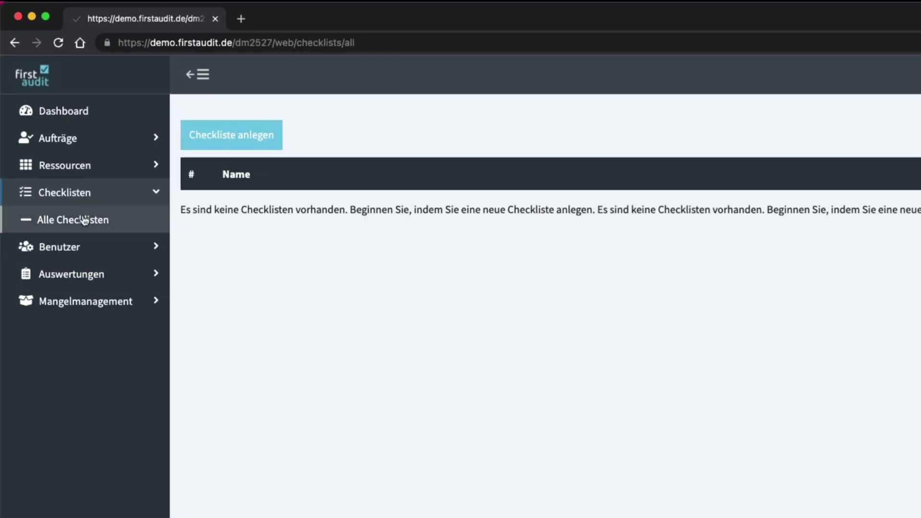
pyautogui.click(212, 138)
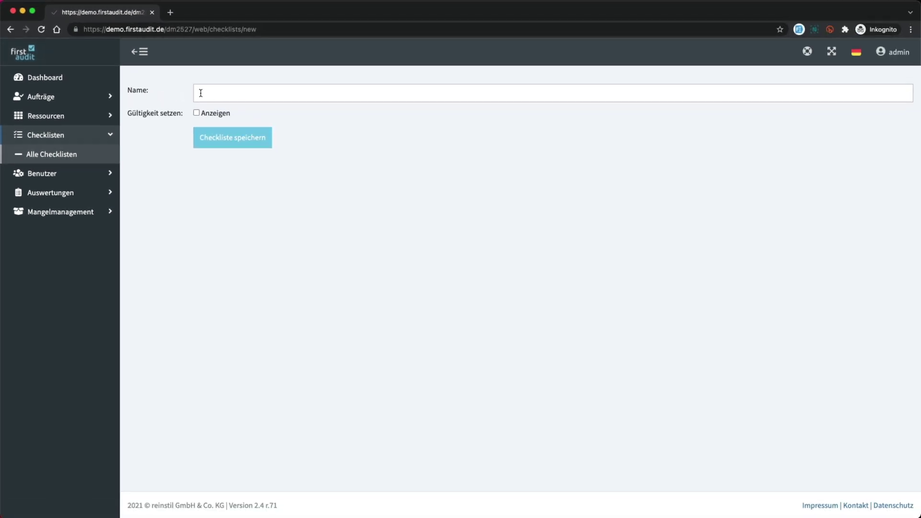
pyautogui.click(201, 94)
pyautogui.write('Musterliste')
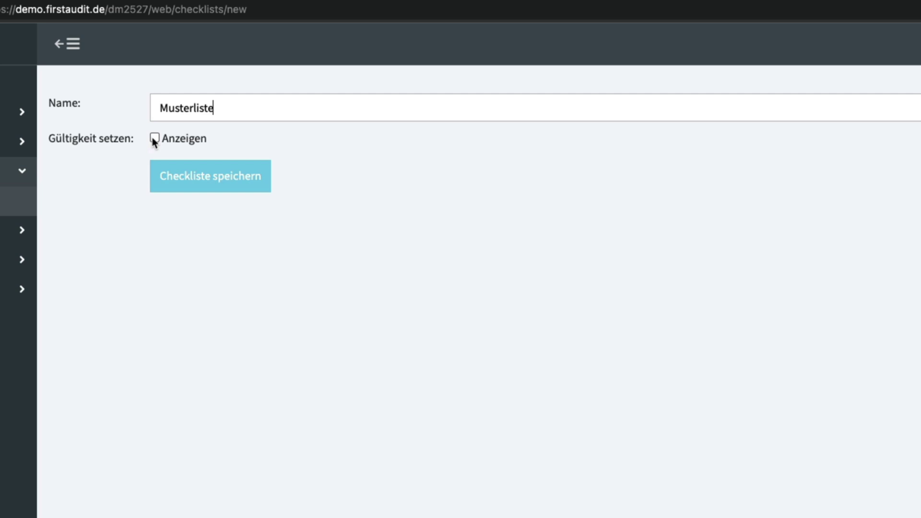
# - Leave Musterliste without a validity period, save it and open it for editing
pyautogui.click(154, 139)
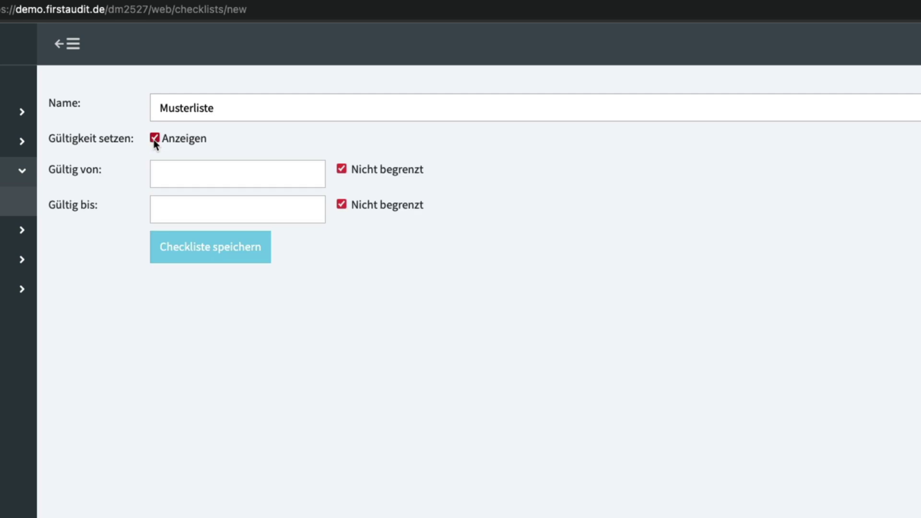
pyautogui.click(166, 174)
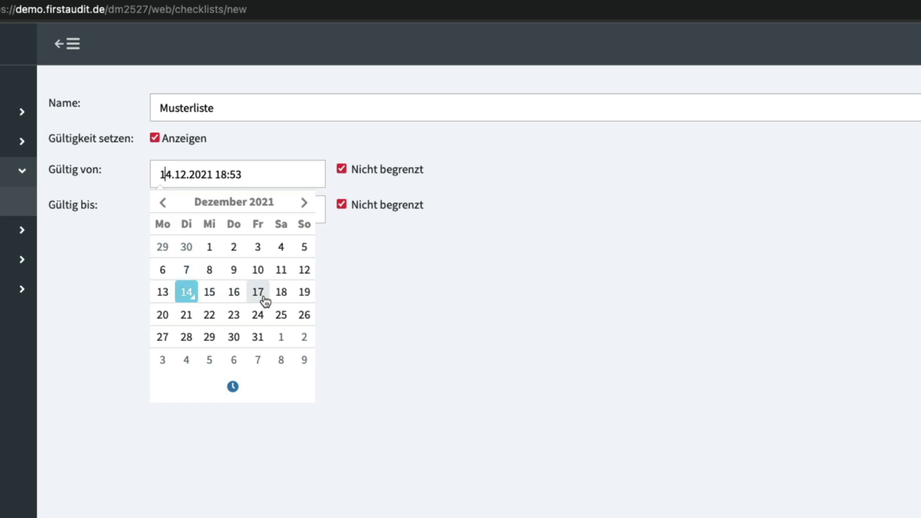
pyautogui.click(336, 298)
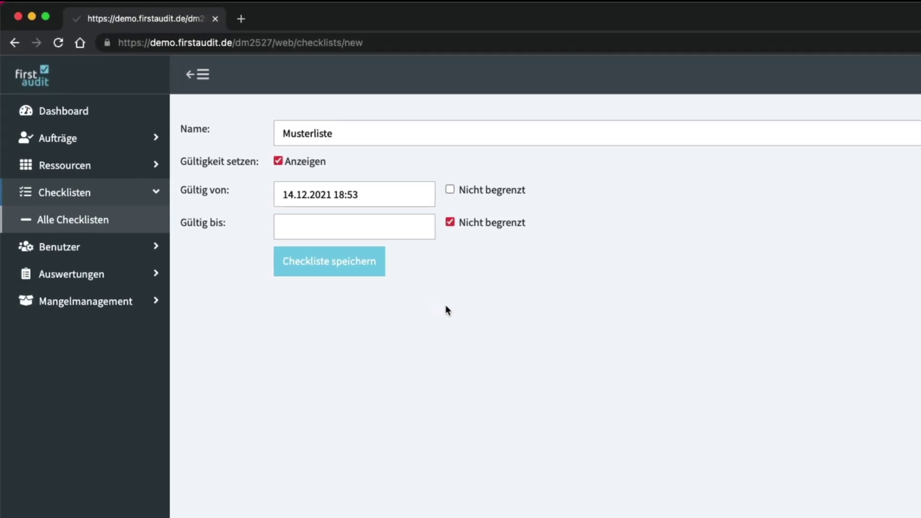
pyautogui.click(278, 161)
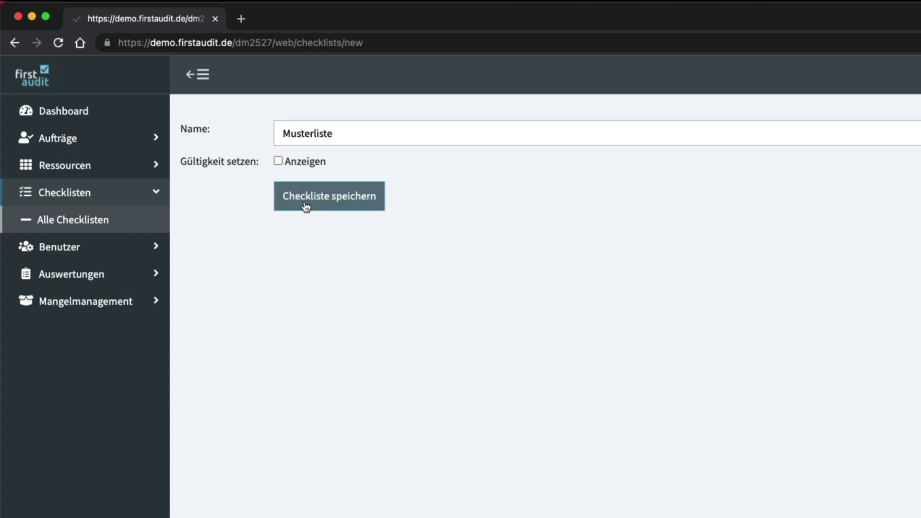
pyautogui.click(306, 206)
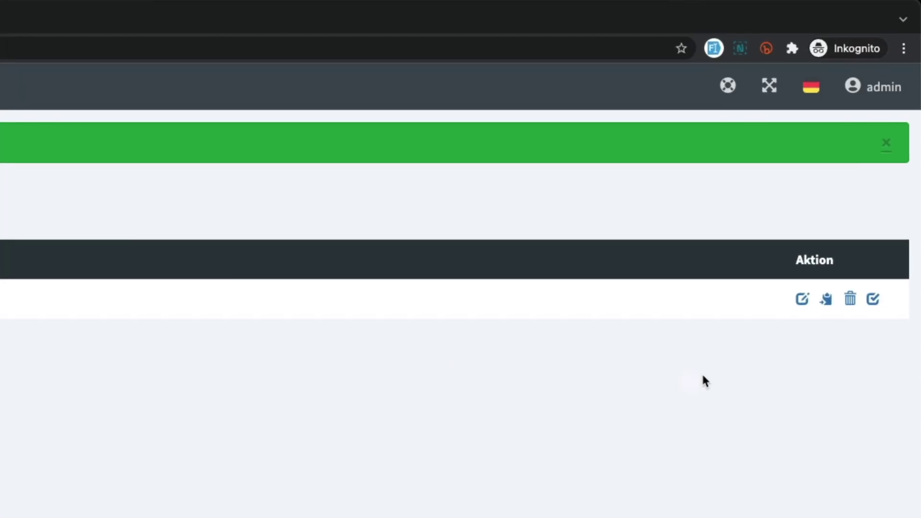
pyautogui.click(803, 300)
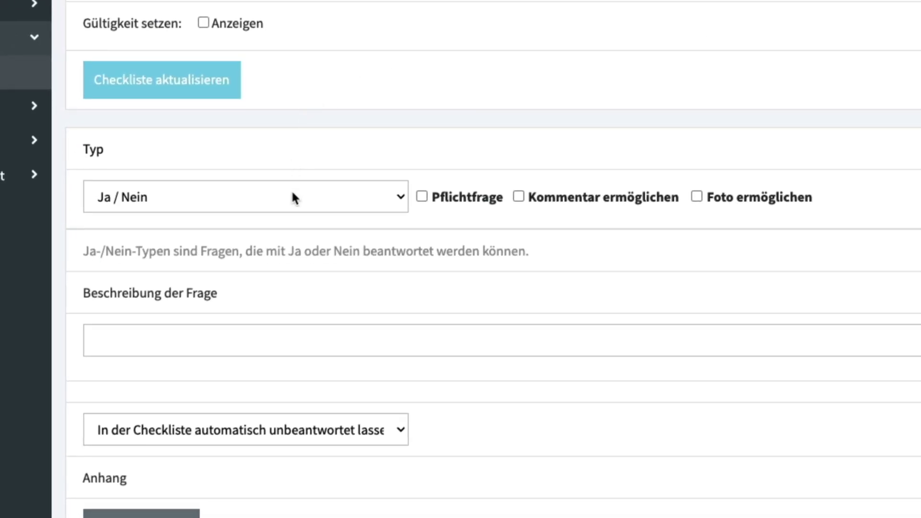
# - Add a Ja / Nein question described as 'Musterfrage' to the Musterliste checklist
pyautogui.click(294, 206)
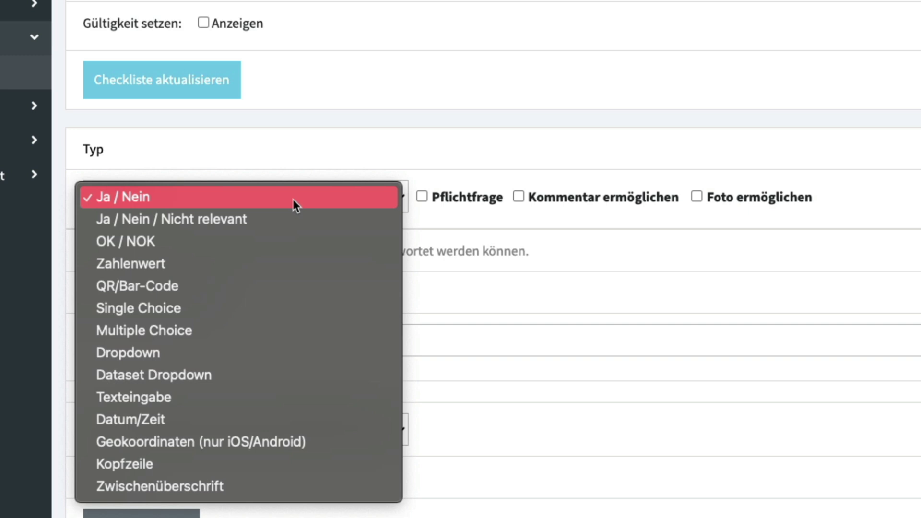
pyautogui.click(293, 199)
pyautogui.press('Tab')
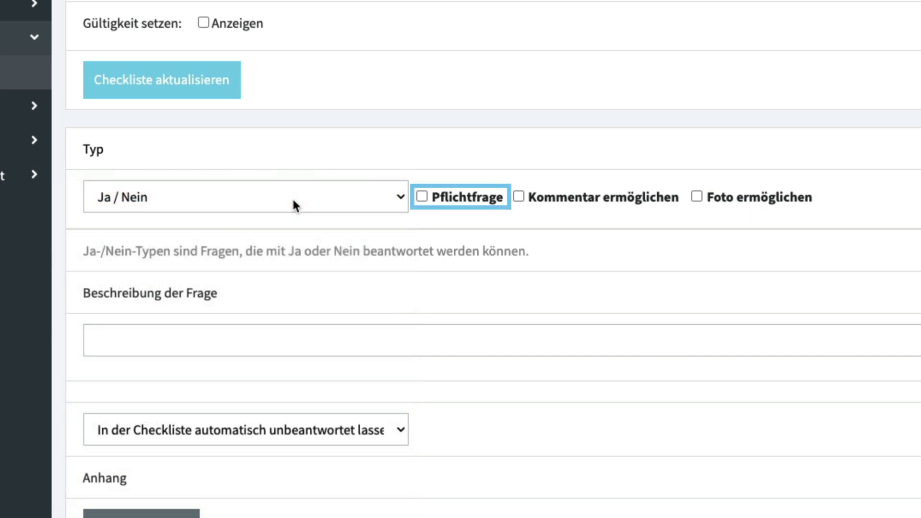
pyautogui.press('Tab')
pyautogui.press('Tab')
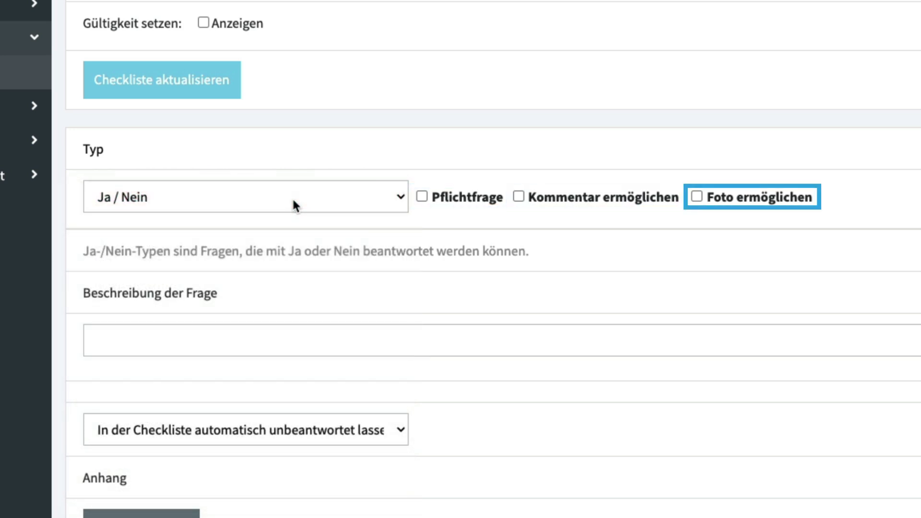
pyautogui.press('Tab')
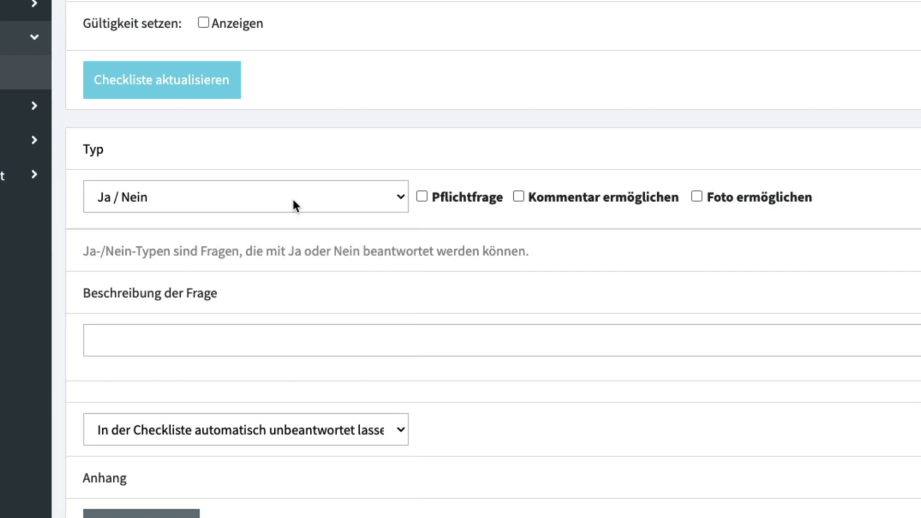
pyautogui.click(273, 337)
pyautogui.write('Muster')
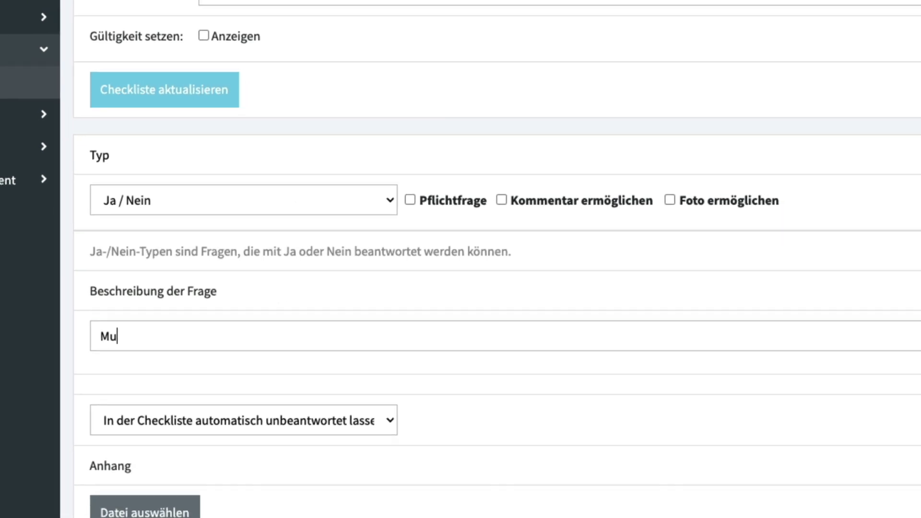
pyautogui.press('BackSpace')
pyautogui.press('BackSpace')
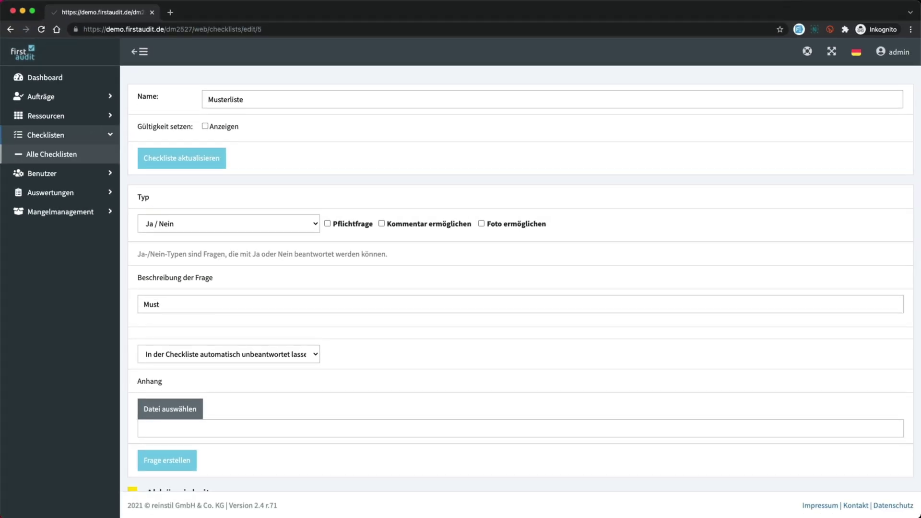
pyautogui.write('erfrage')
pyautogui.click(168, 463)
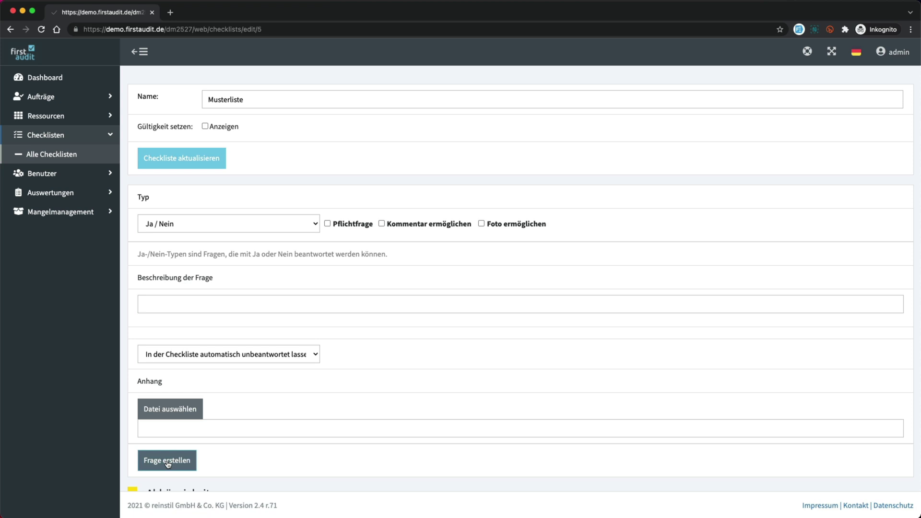
pyautogui.click(168, 461)
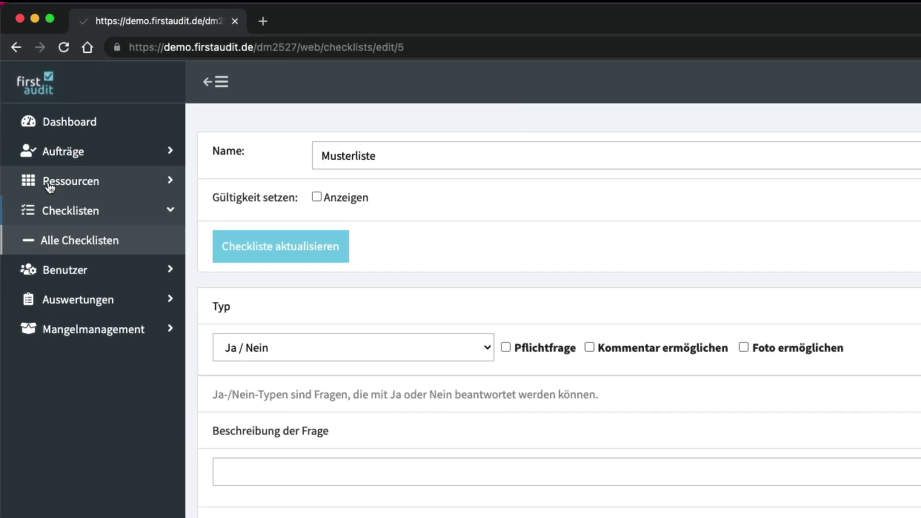
# - Create a new dataset named 'Musterdatensatz'
pyautogui.click(50, 185)
pyautogui.click(57, 214)
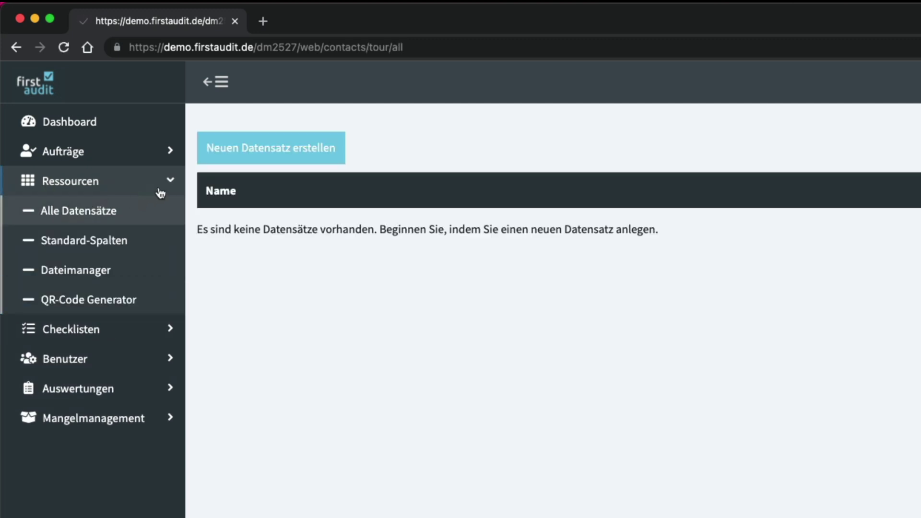
pyautogui.click(252, 148)
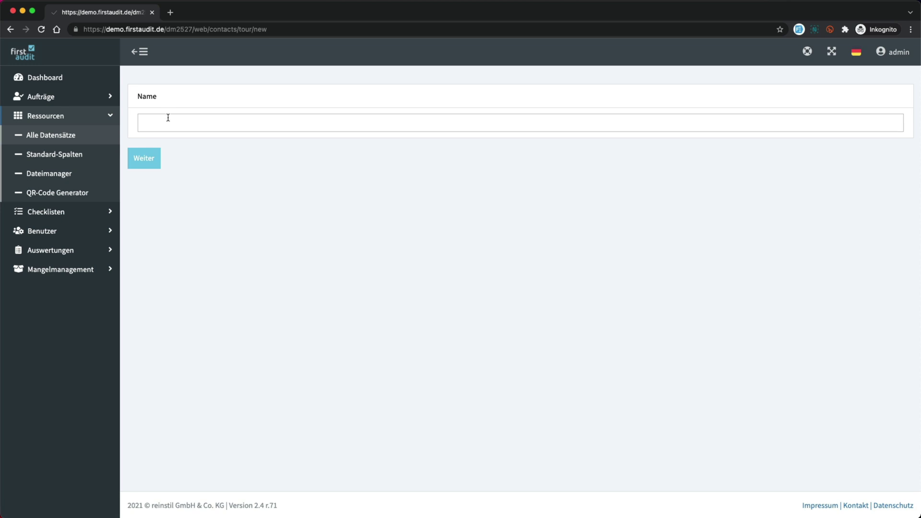
pyautogui.click(168, 119)
pyautogui.write('Musterdatensatz')
pyautogui.click(139, 159)
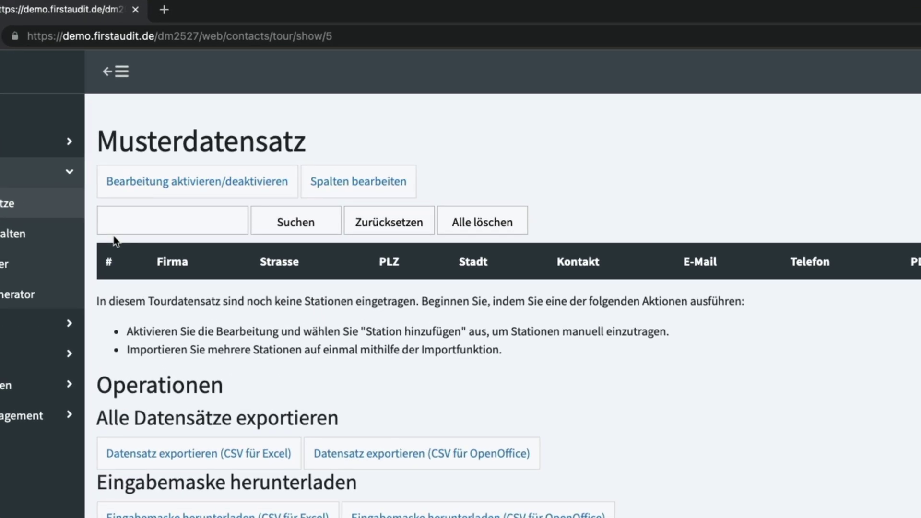
# - Keep E-Mail CC last and Strasse's display at Nein, then save the column setup
pyautogui.click(354, 190)
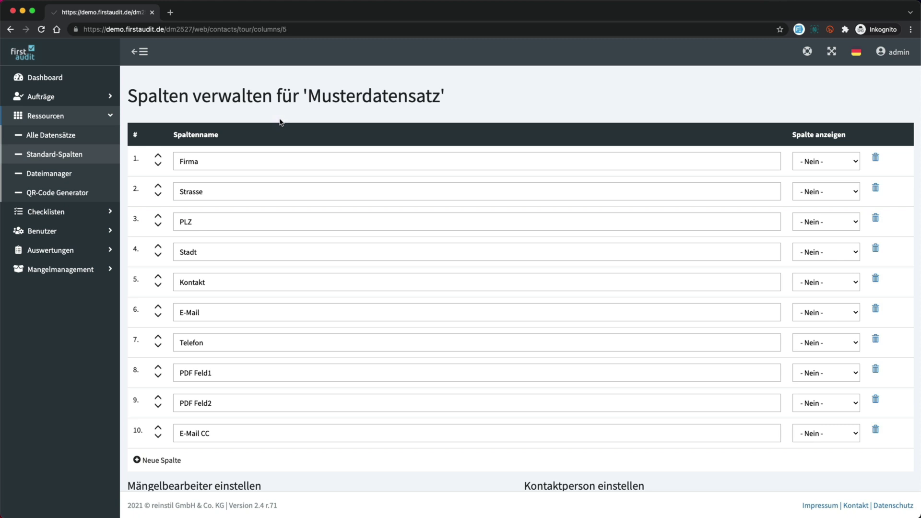
pyautogui.click(158, 428)
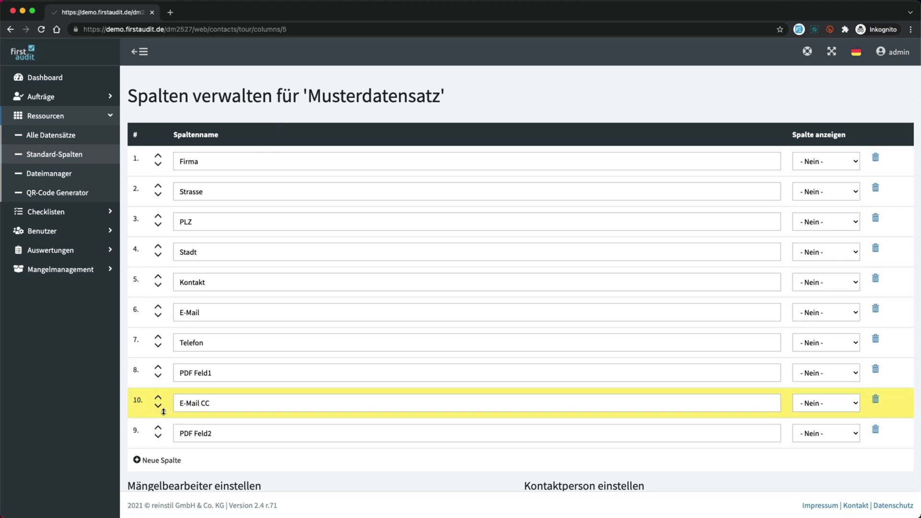
pyautogui.click(158, 406)
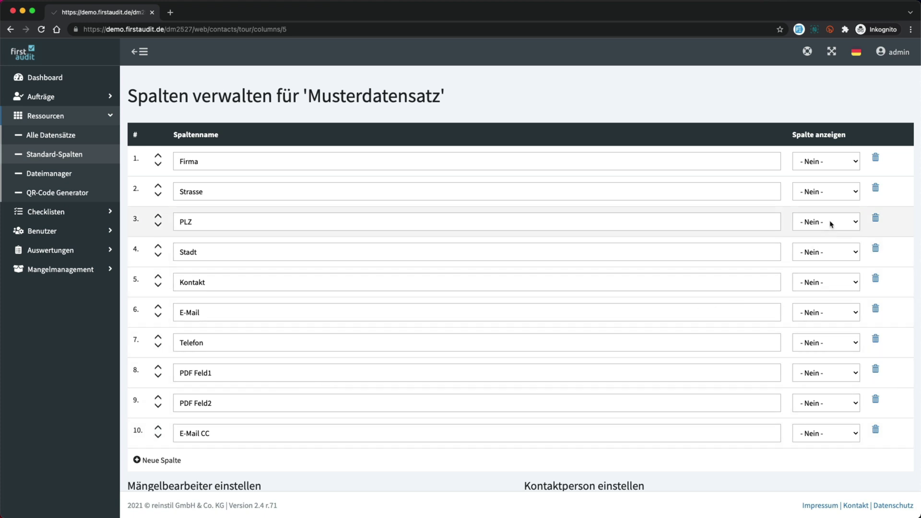
pyautogui.click(854, 194)
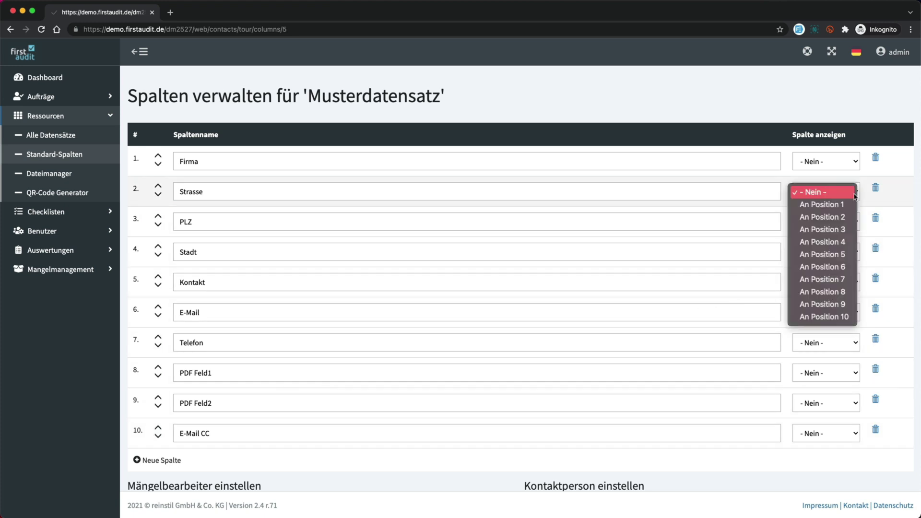
pyautogui.click(895, 179)
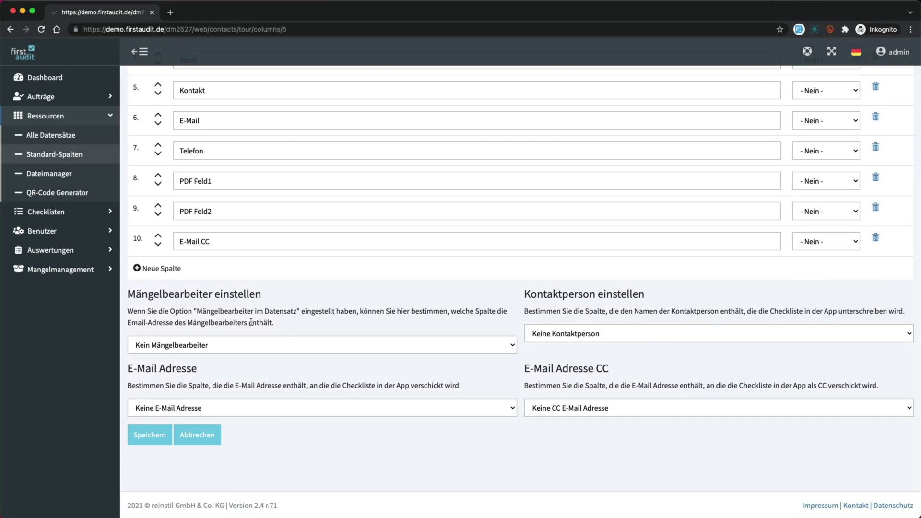
pyautogui.click(149, 435)
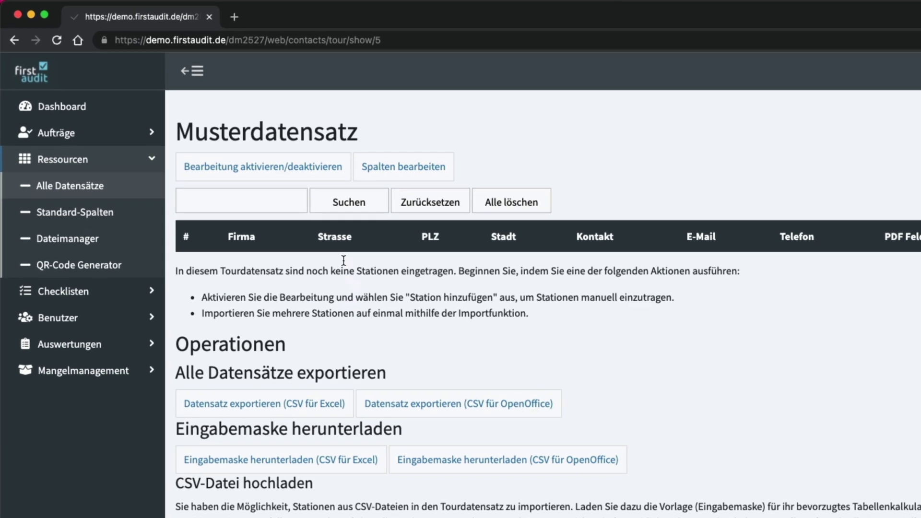
# - With editing on, add station 1 to Musterdatensatz with Firma 'Musterfirma'
pyautogui.click(302, 172)
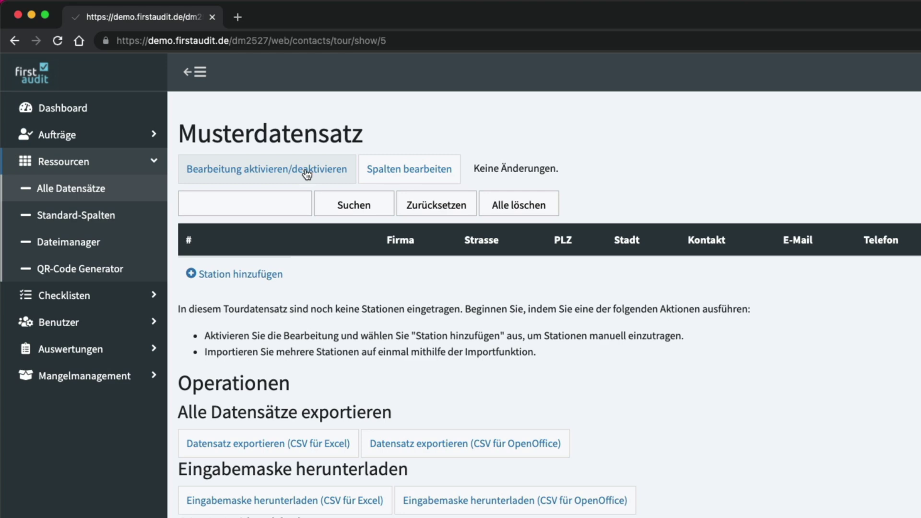
pyautogui.click(241, 281)
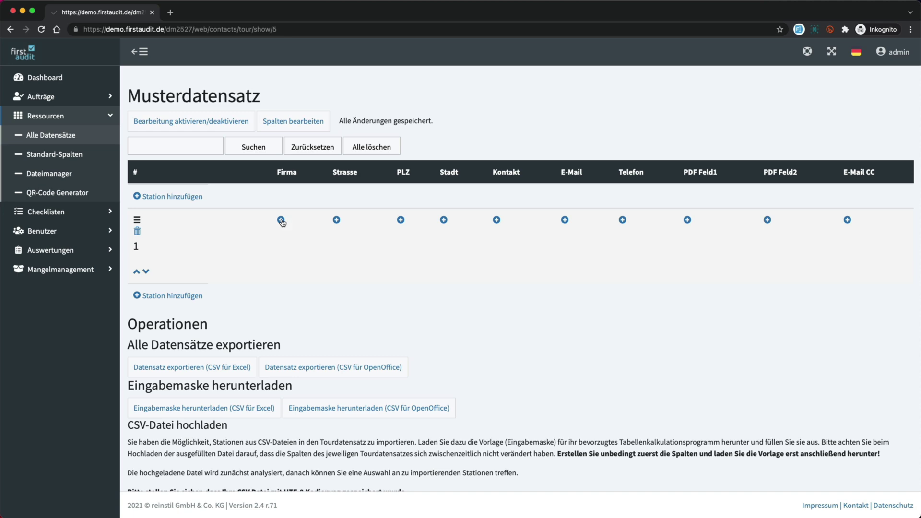
pyautogui.click(282, 219)
pyautogui.write('Muster')
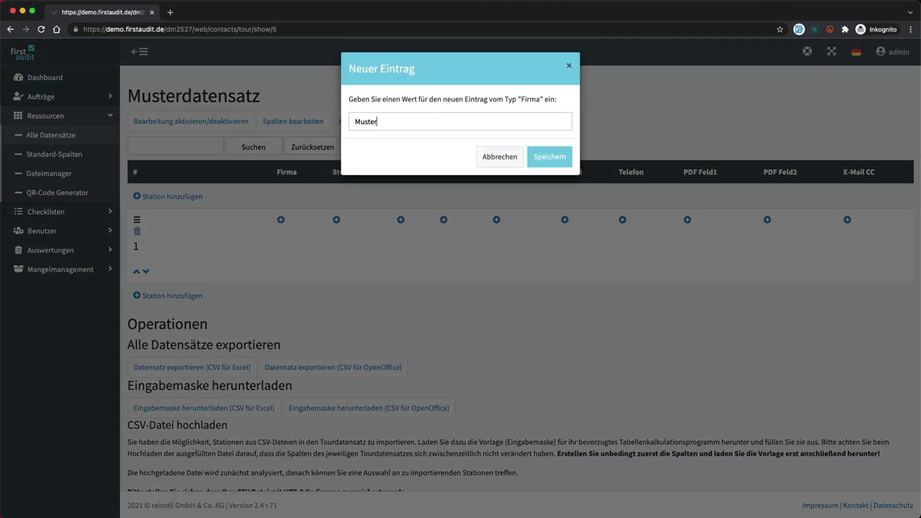
pyautogui.write('firma')
pyautogui.click(539, 161)
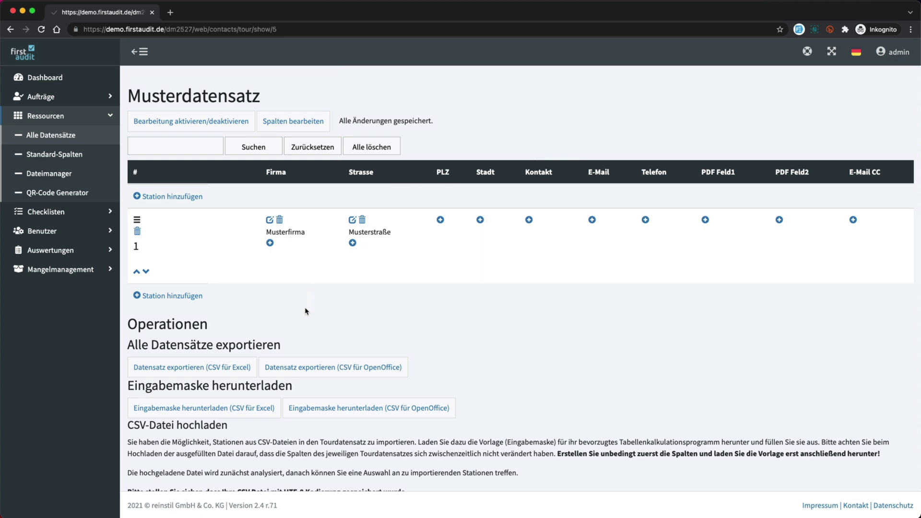
pyautogui.scroll(-1, 305, 311)
pyautogui.scroll(-4, 305, 311)
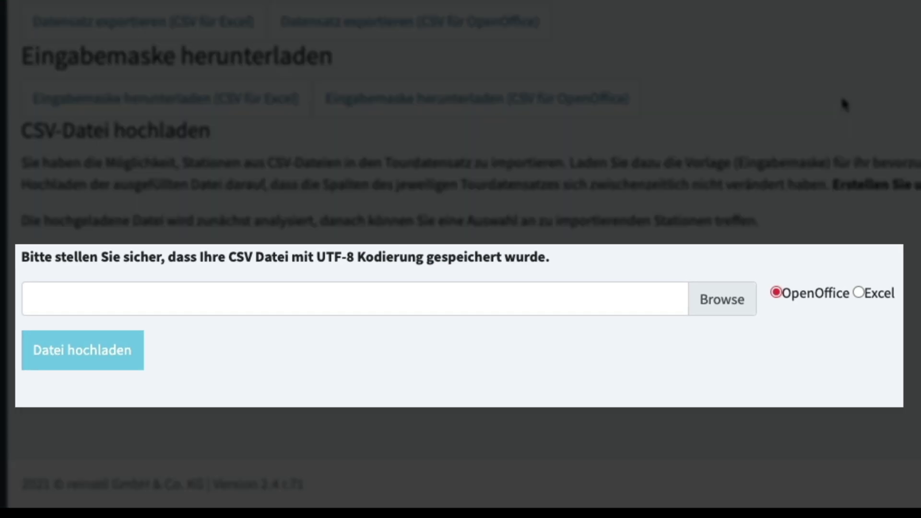
# - Turn off edit mode on Musterdatensatz so station 1 shows as a saved row
pyautogui.scroll(10, 843, 103)
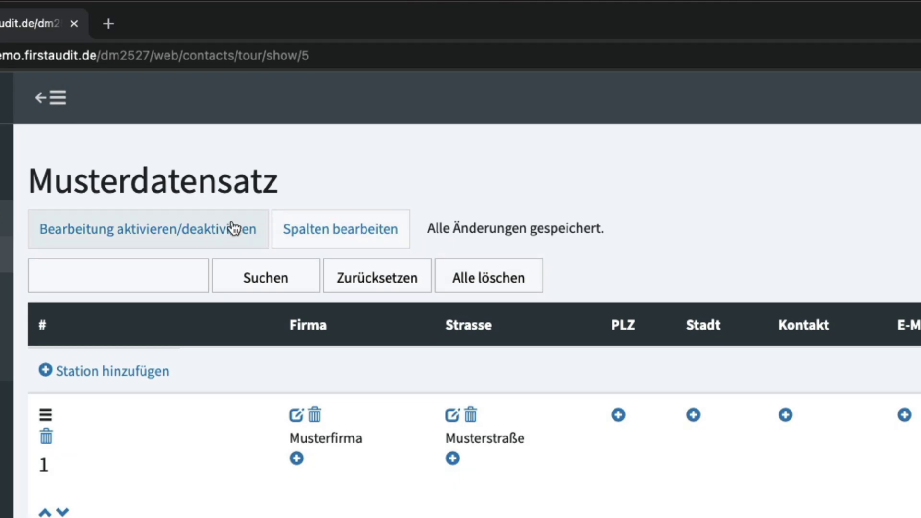
pyautogui.click(233, 228)
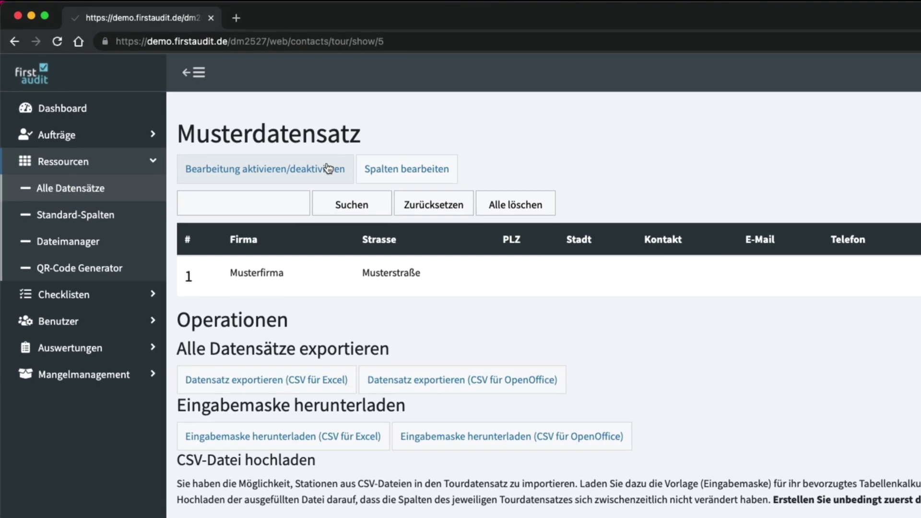
# - Start a new order named 'Musterauftrag' and assign it to the auditor
pyautogui.click(68, 134)
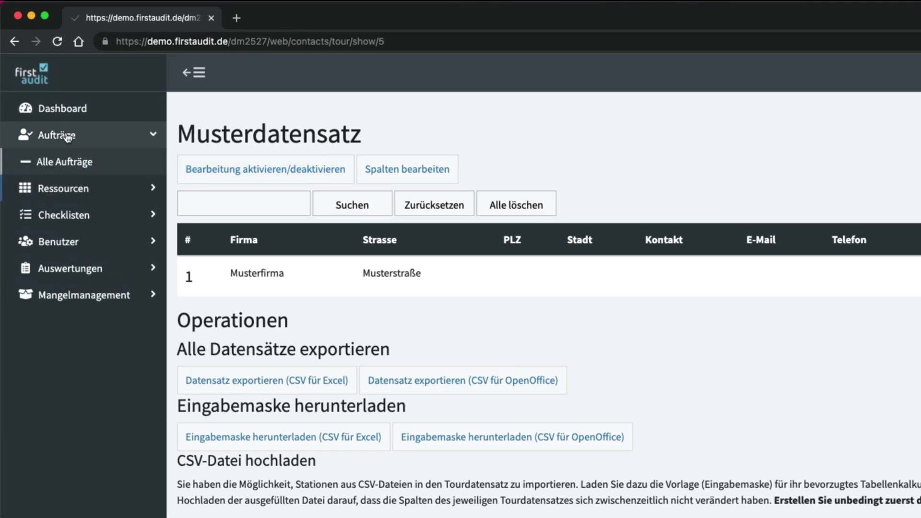
pyautogui.click(61, 162)
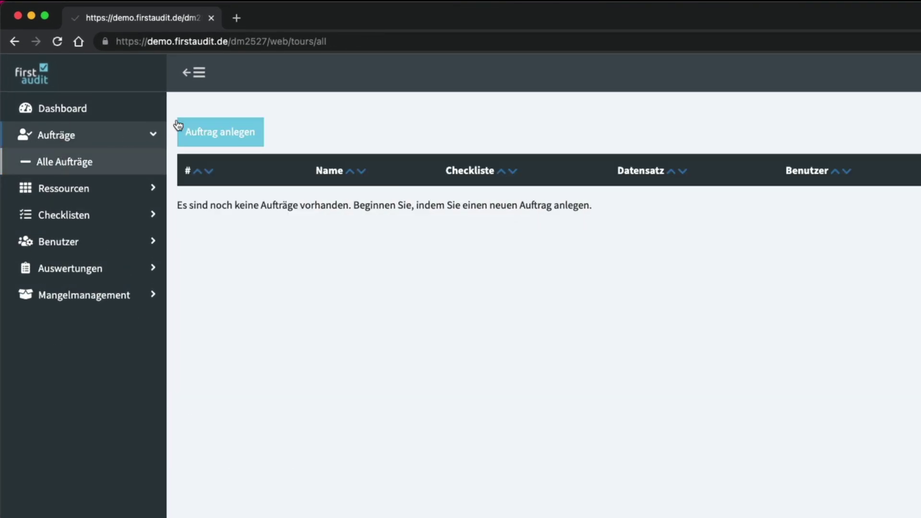
pyautogui.click(208, 128)
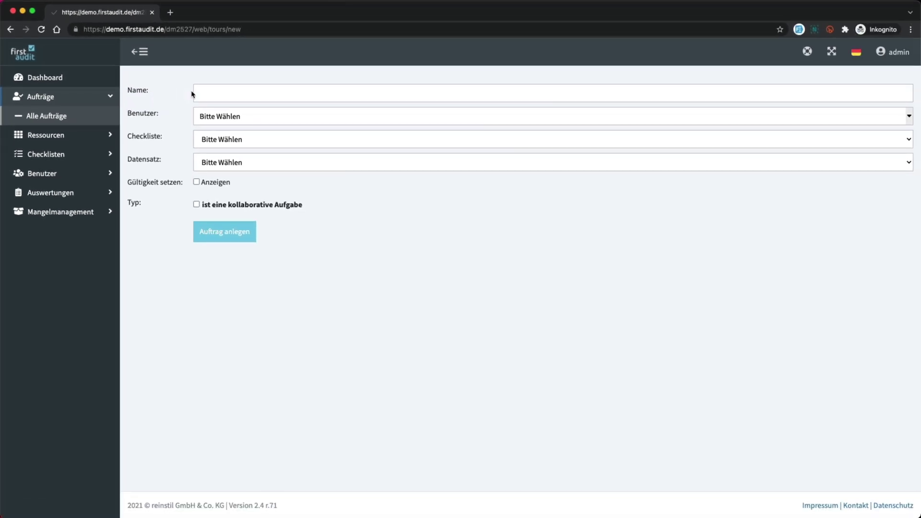
pyautogui.click(206, 93)
pyautogui.write('Musterauftrag')
pyautogui.click(210, 116)
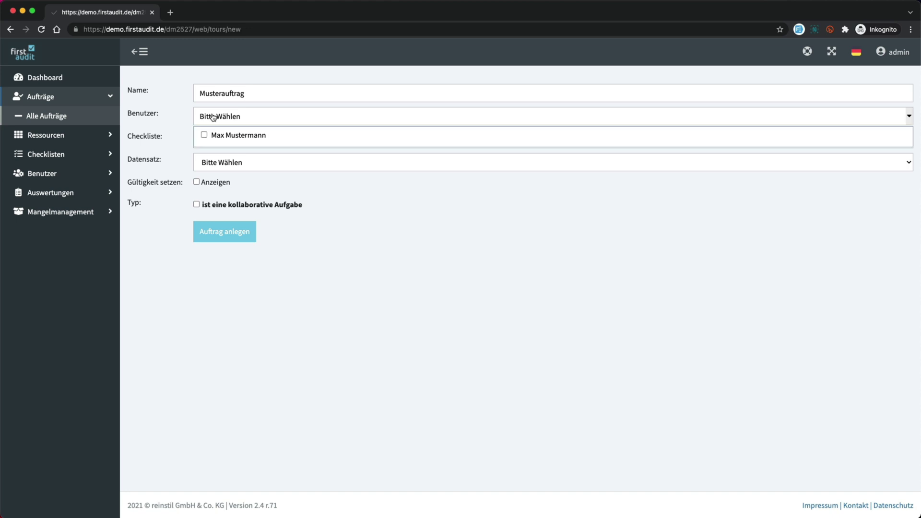
pyautogui.click(214, 135)
# - Choose Musterliste and Musterdatensatz, keep the order non-collaborative, and create it
pyautogui.click(211, 139)
pyautogui.click(213, 150)
pyautogui.click(214, 162)
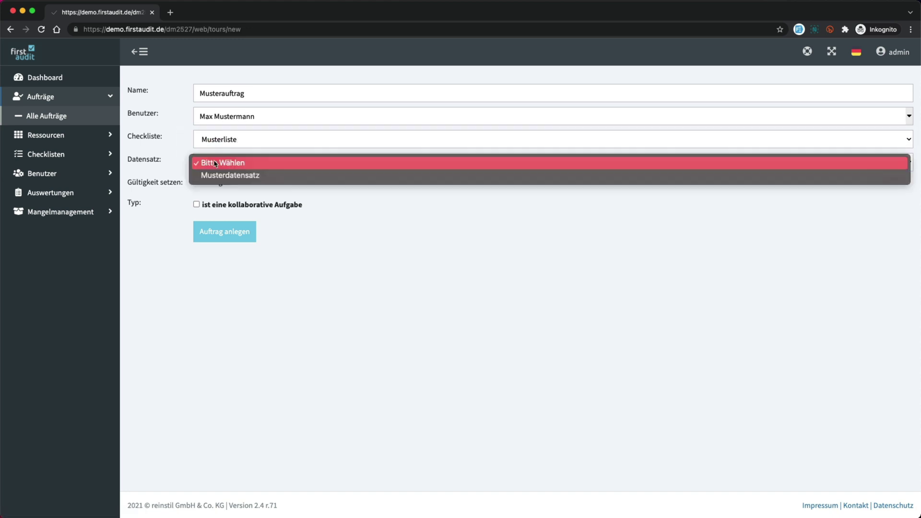
pyautogui.click(214, 174)
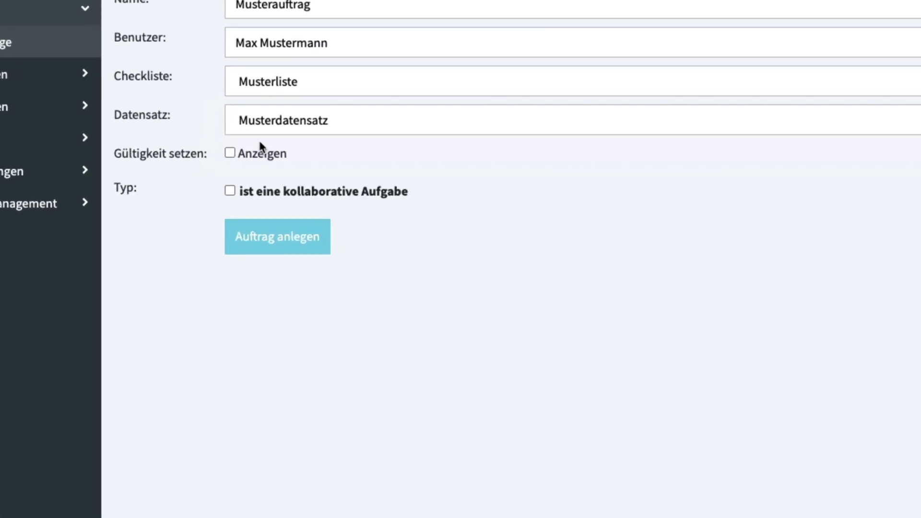
pyautogui.click(229, 197)
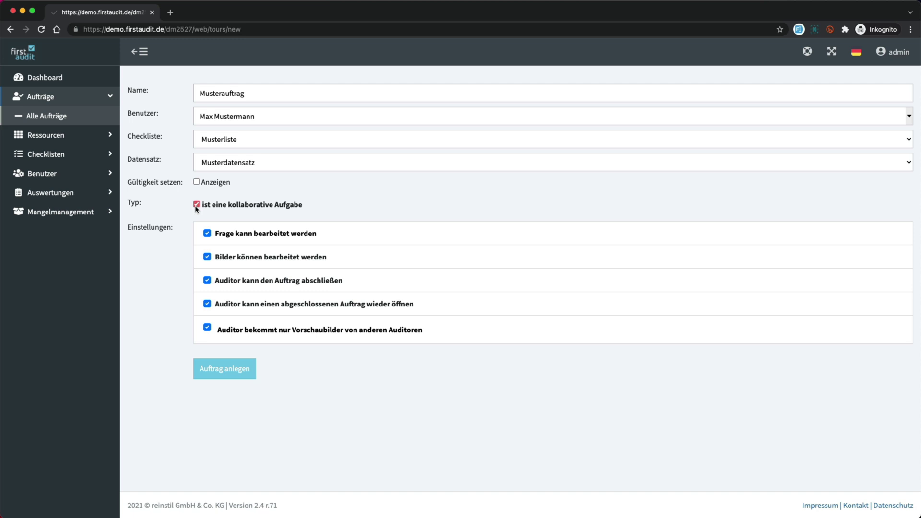
pyautogui.click(197, 205)
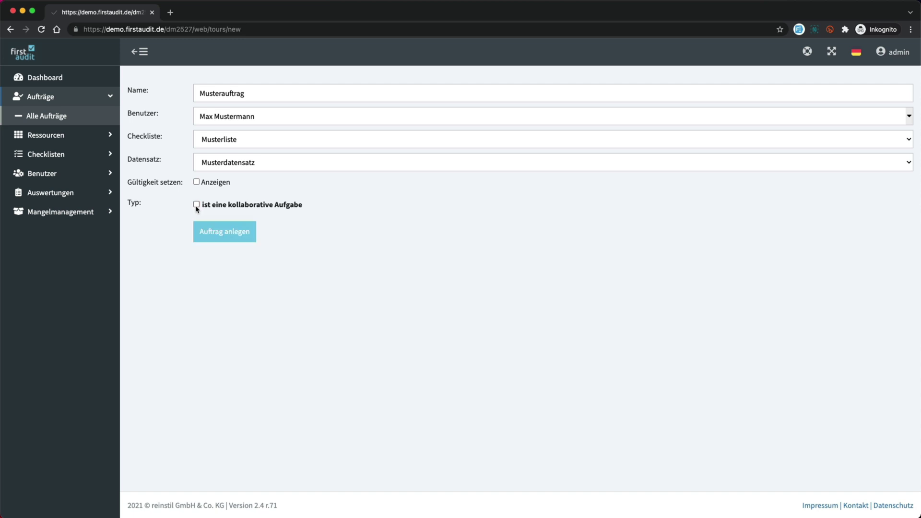
pyautogui.click(210, 233)
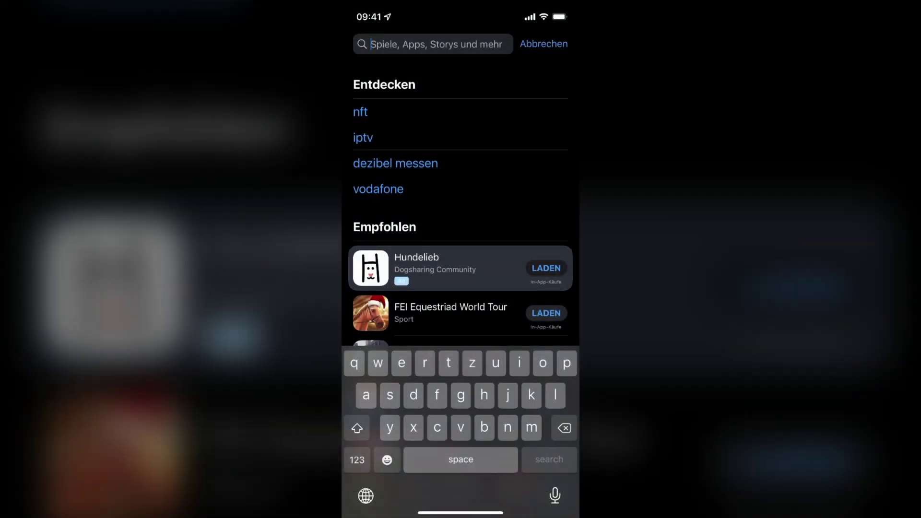
# - Search the App Store for 'firstaudit' and download the firstaudit checklist app
pyautogui.write('fi')
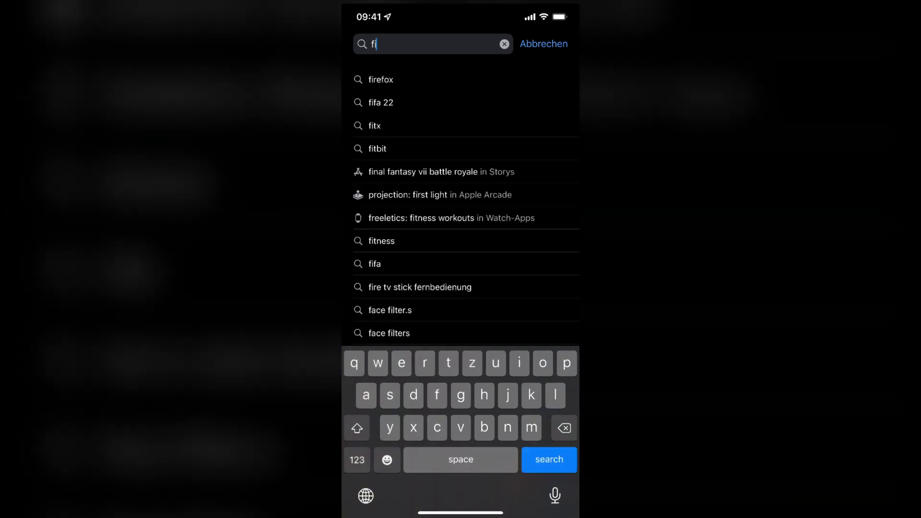
pyautogui.write('rstaudit')
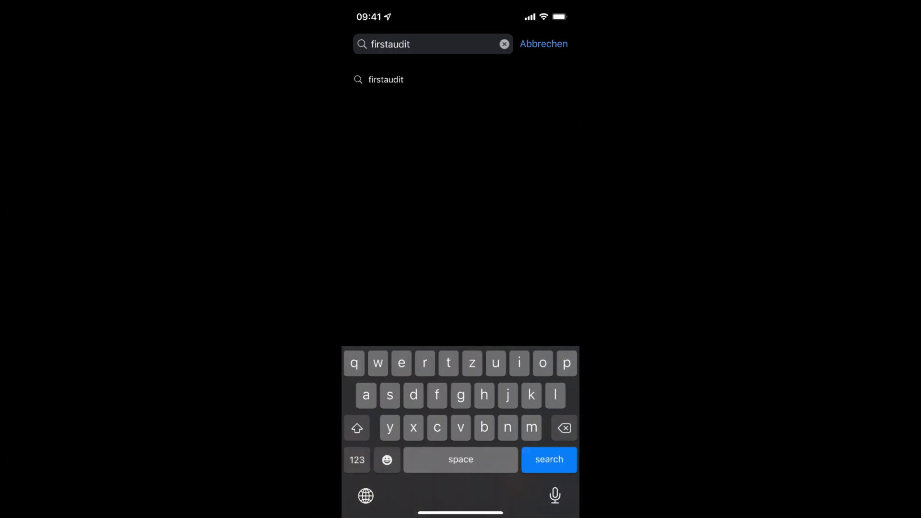
pyautogui.press('Return')
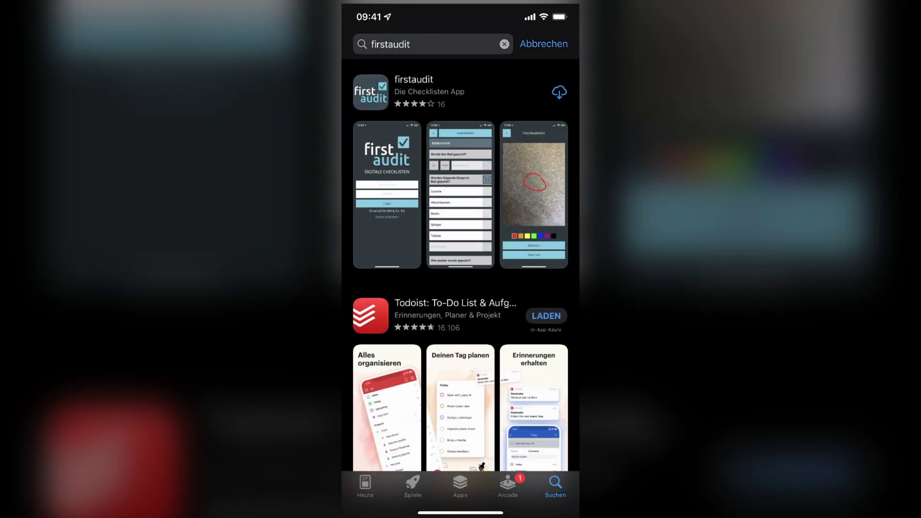
pyautogui.click(559, 92)
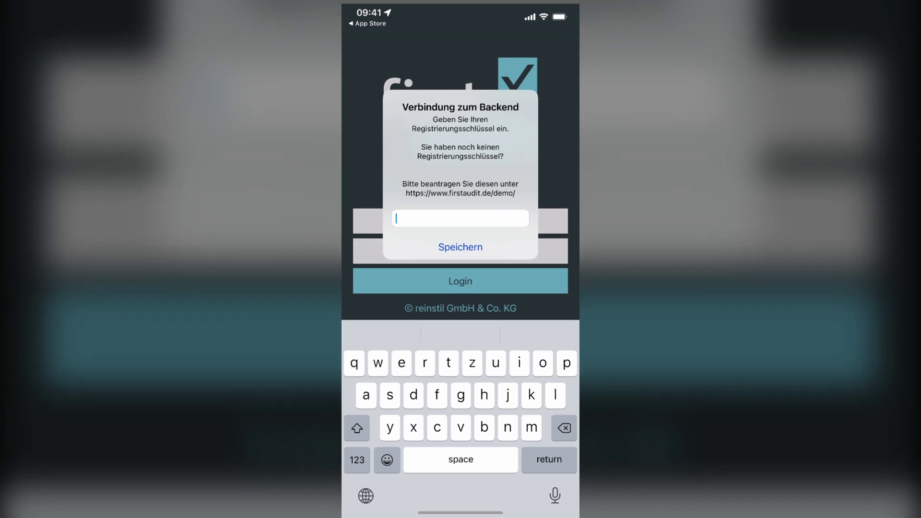
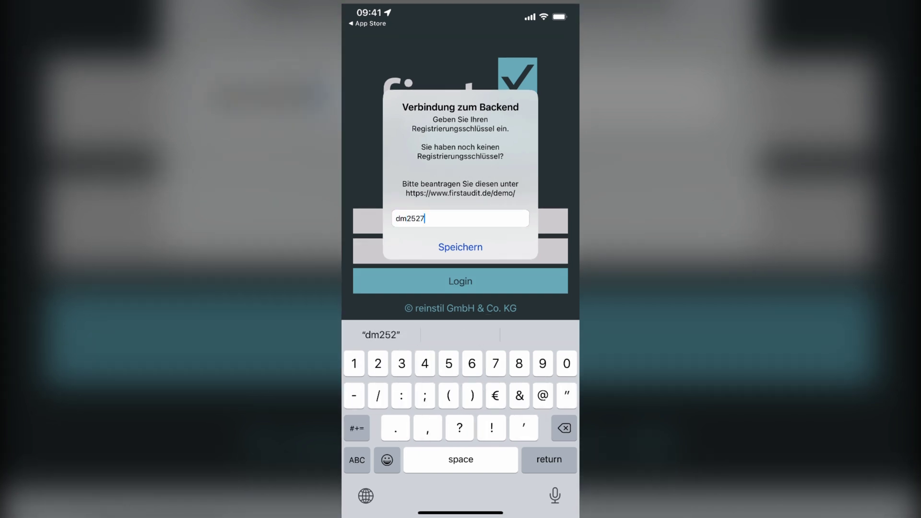
# - Save the backend registration key, then submit the auditor's login credentials
pyautogui.press('Return')
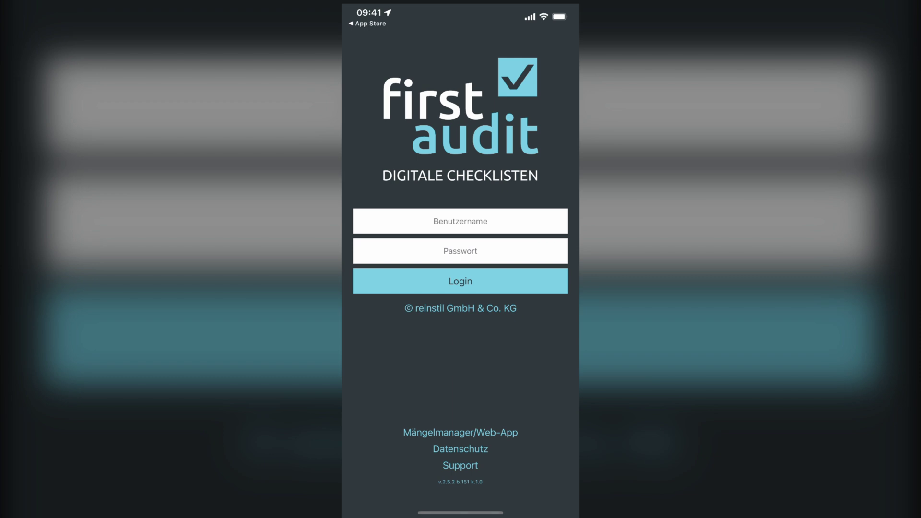
pyautogui.click(461, 222)
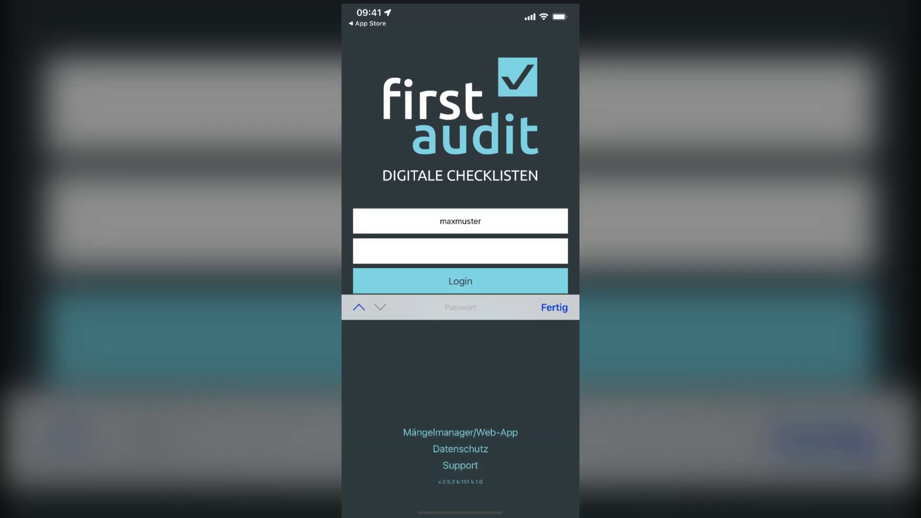
pyautogui.press('Return')
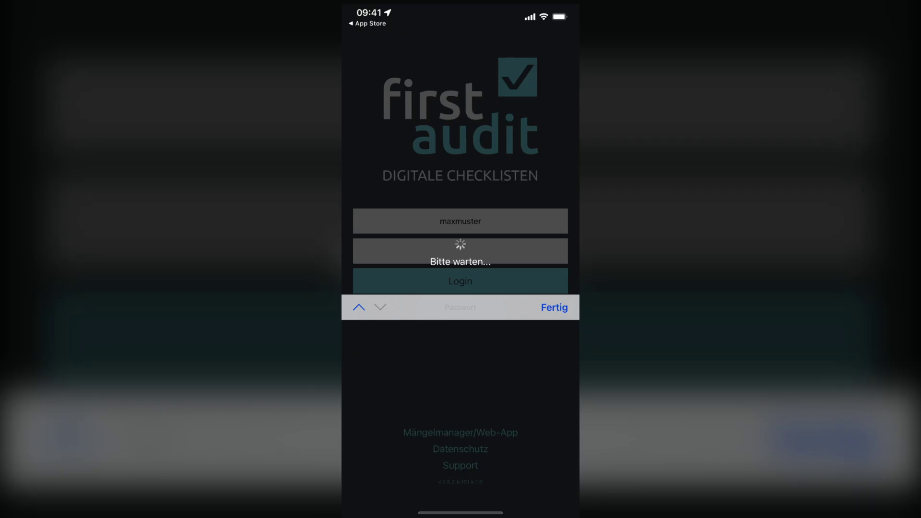